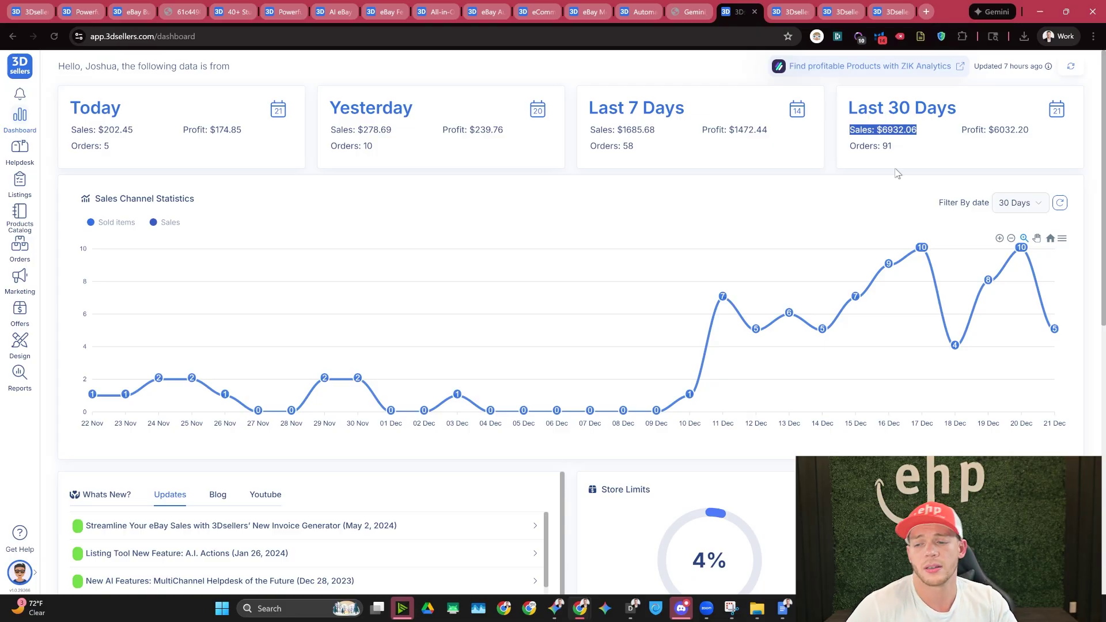
- Check the last 30 days' sales figures, then view the AI options for creating new listings on the active listings page
triple_click(951, 142)
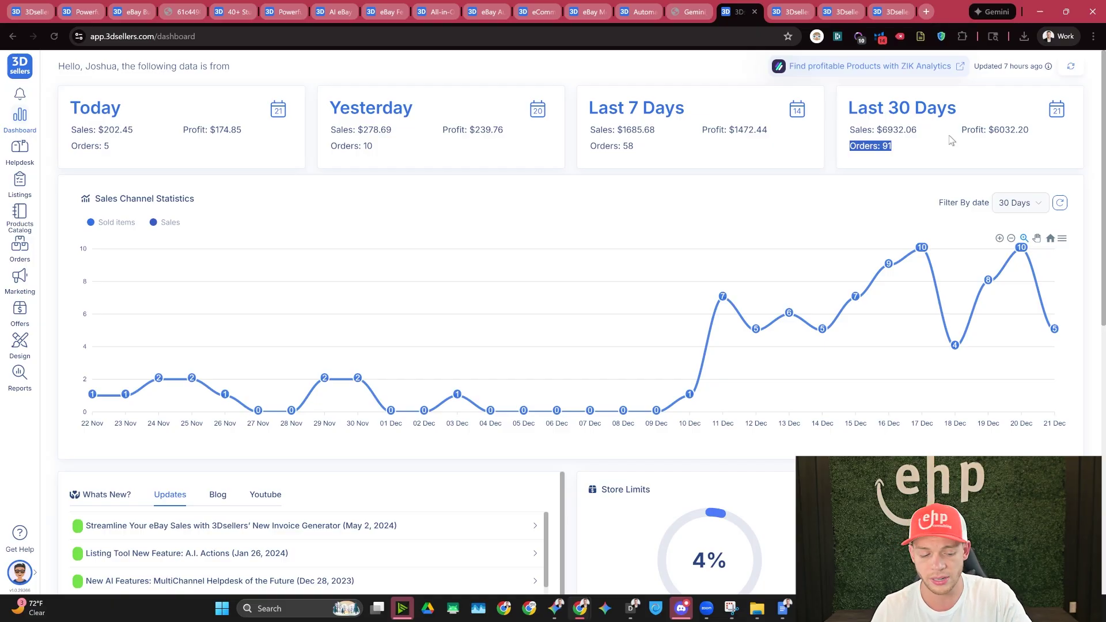
key("ctrl+Tab")
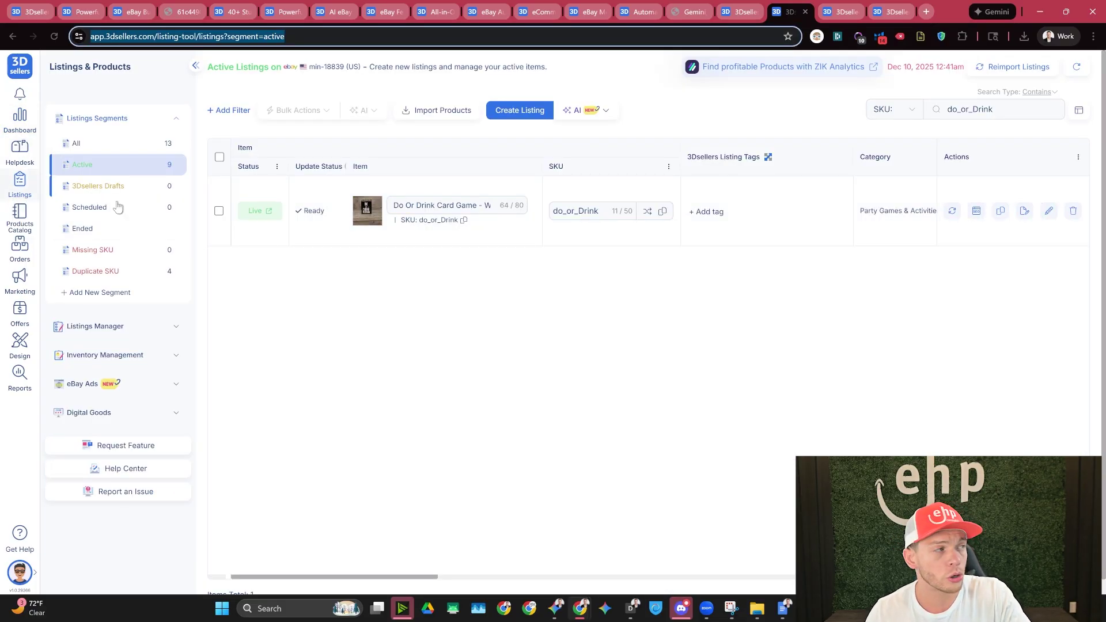
key("ctrl+plus")
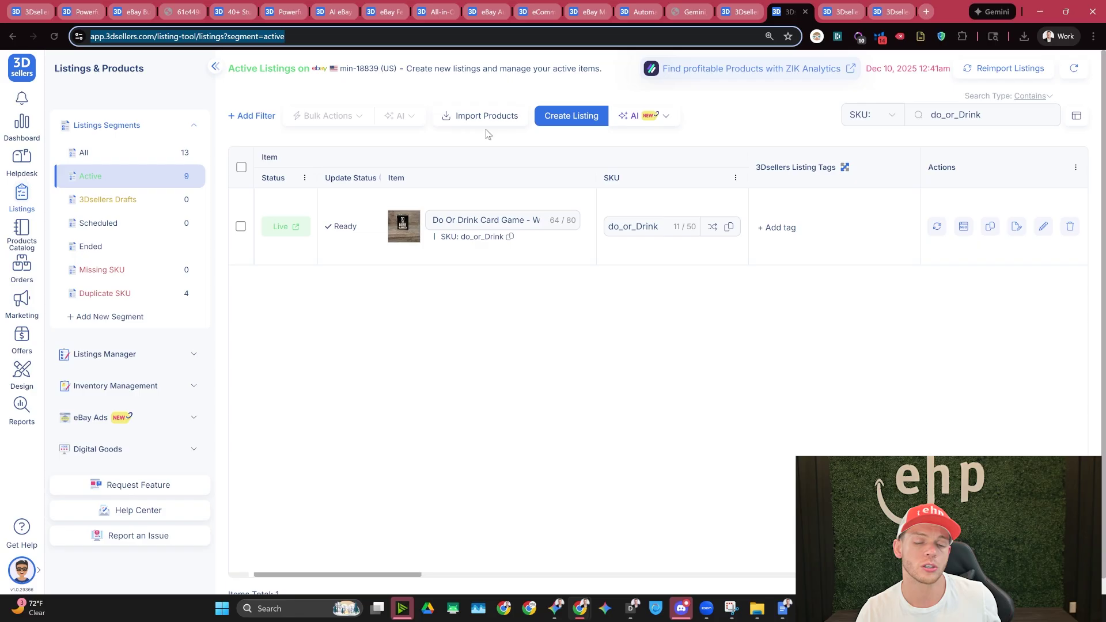
left_click(498, 221)
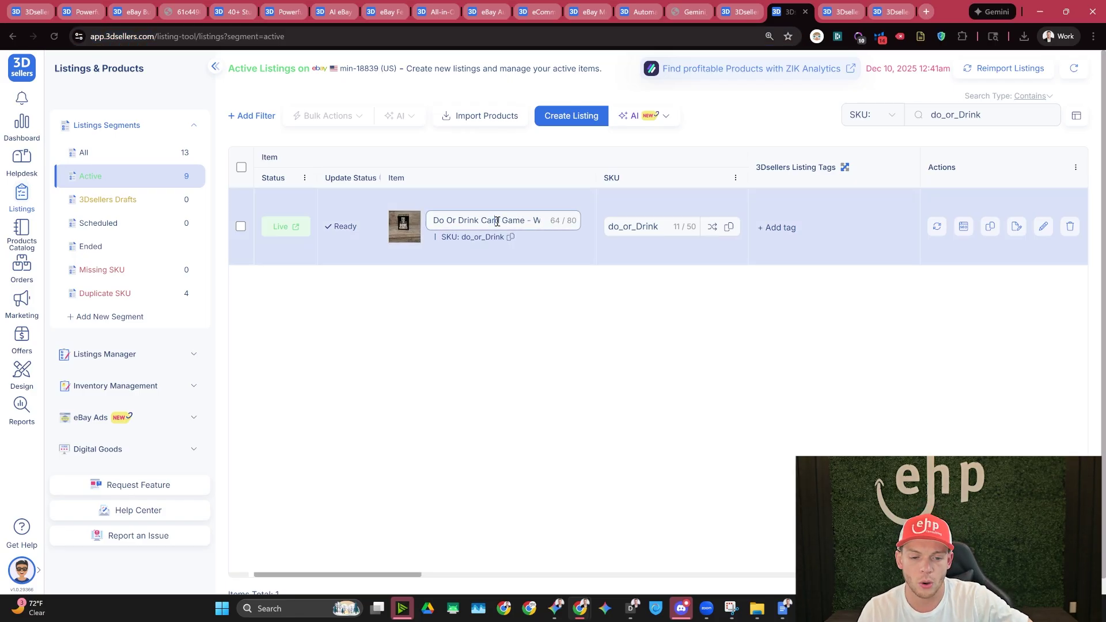
left_click(650, 126)
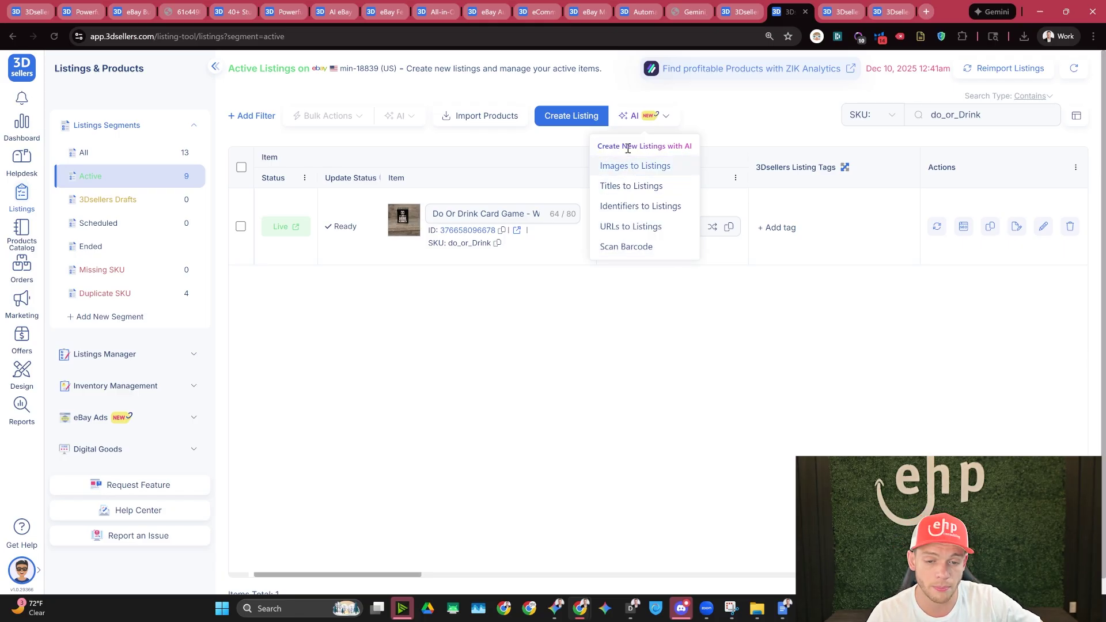
left_click(755, 304)
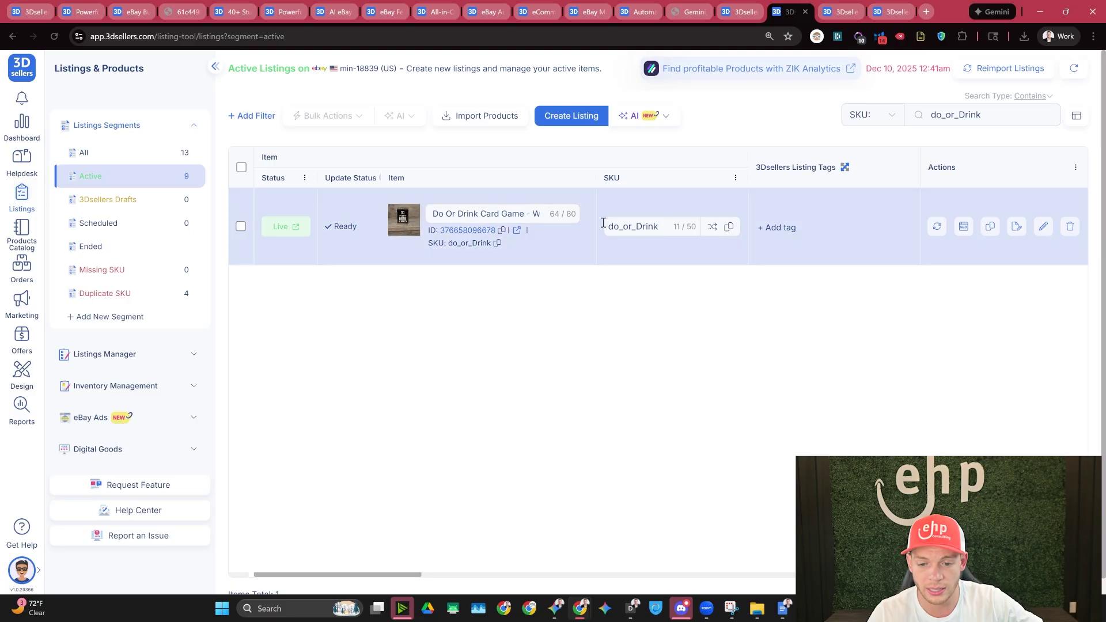
- Generate all SEO fields with AI for the Do Or Drink Card Game listing and leave its SEO settings
left_click(963, 231)
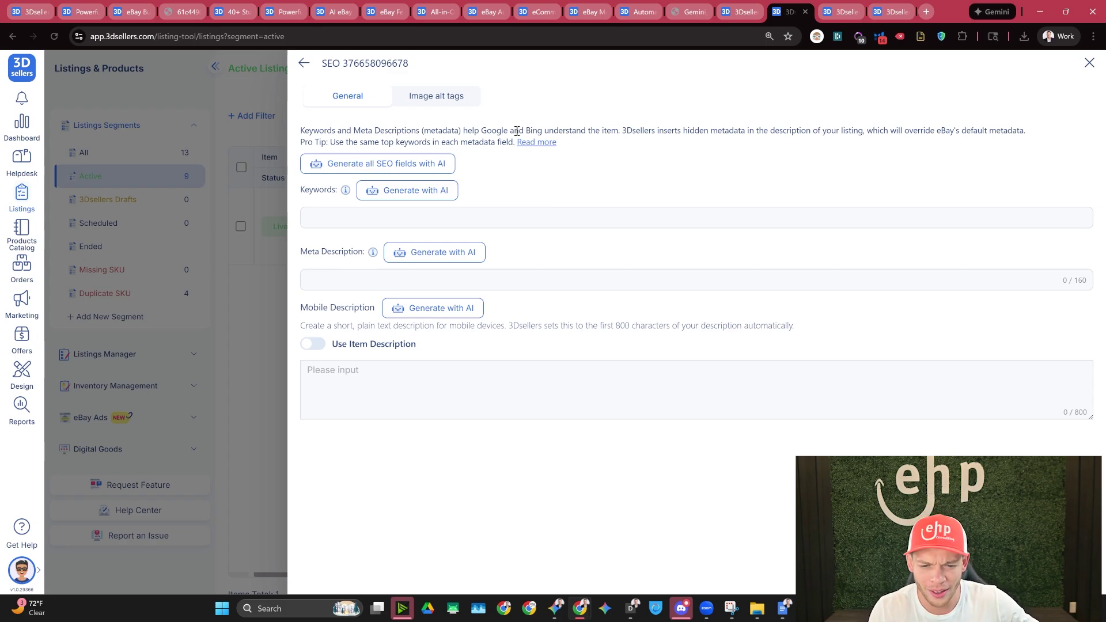
left_click_drag(501, 130, 634, 141)
left_click(634, 141)
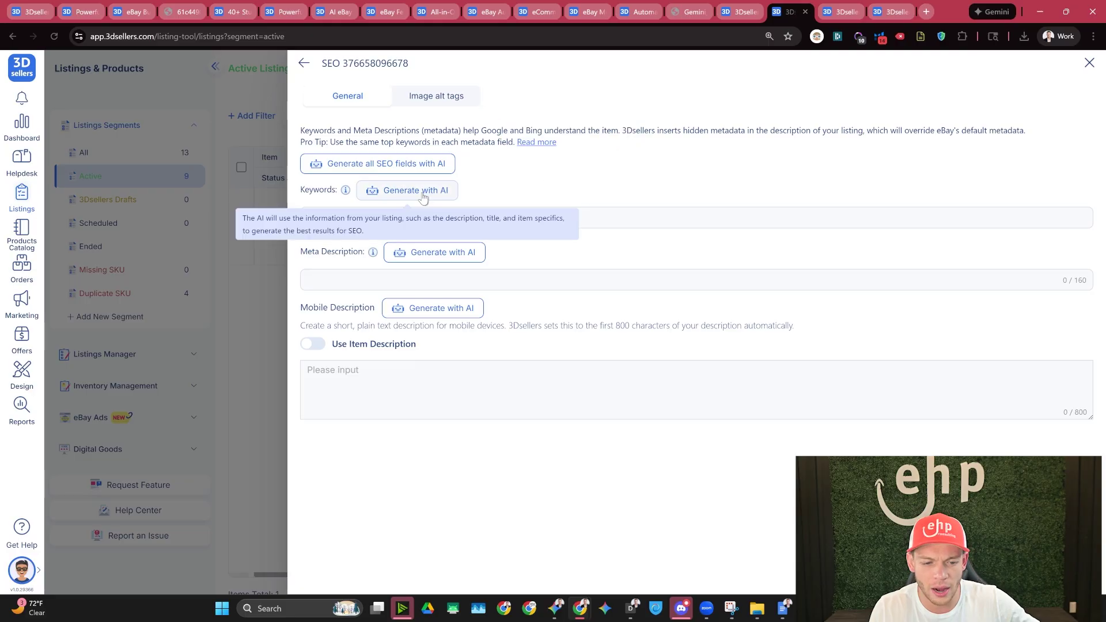
left_click(381, 165)
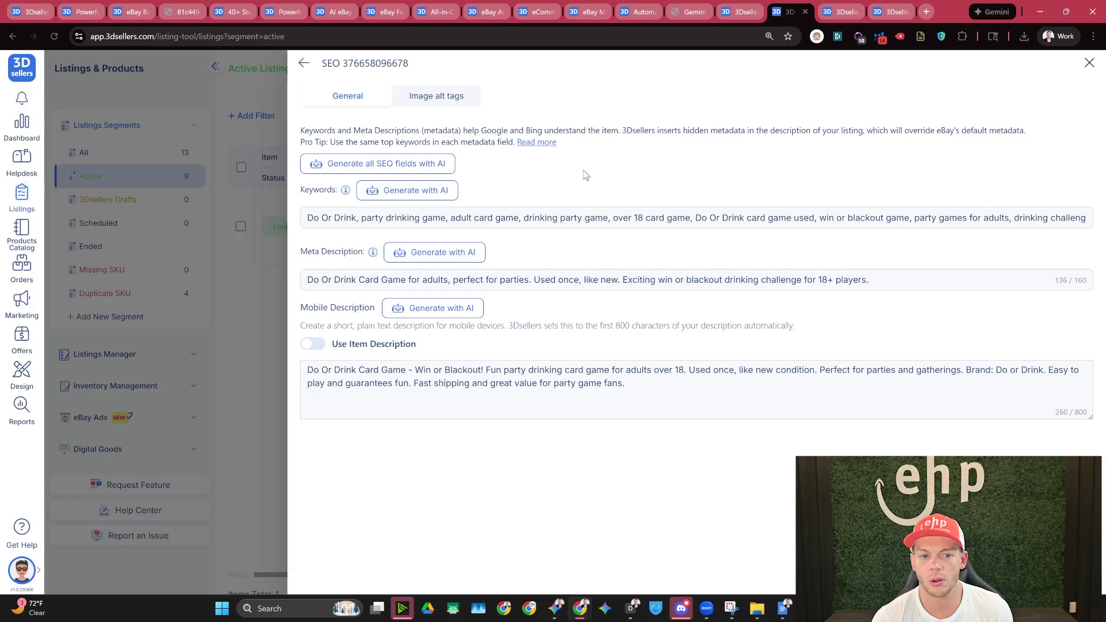
left_click(304, 63)
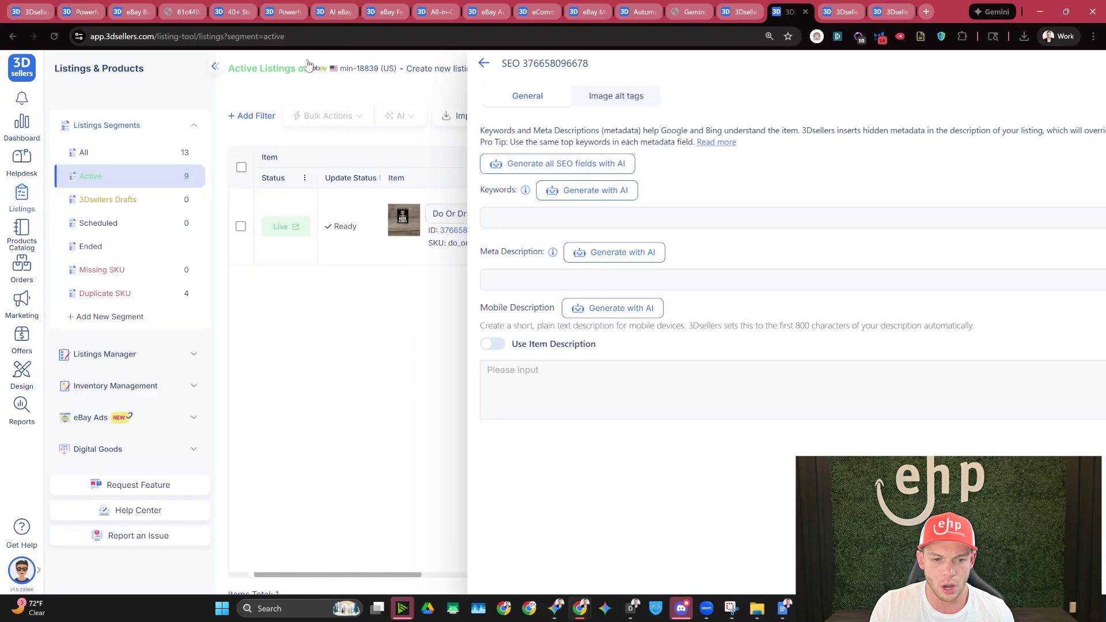
- Review the image alt tags section in the Do Or Drink listing's SEO settings, then return to the active listings
left_click(966, 227)
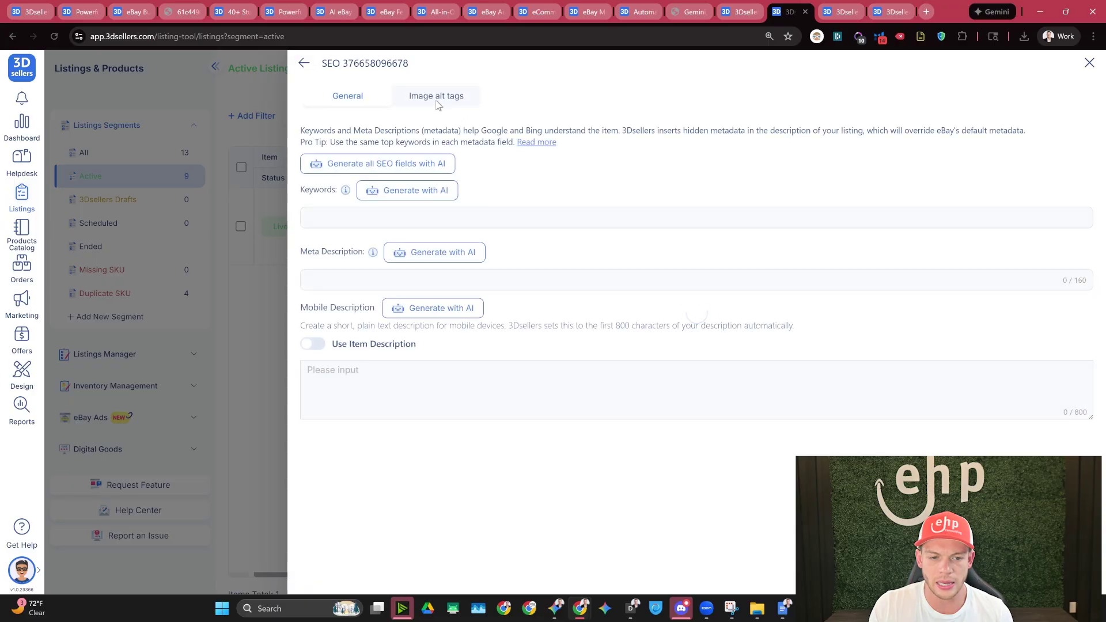
left_click(437, 100)
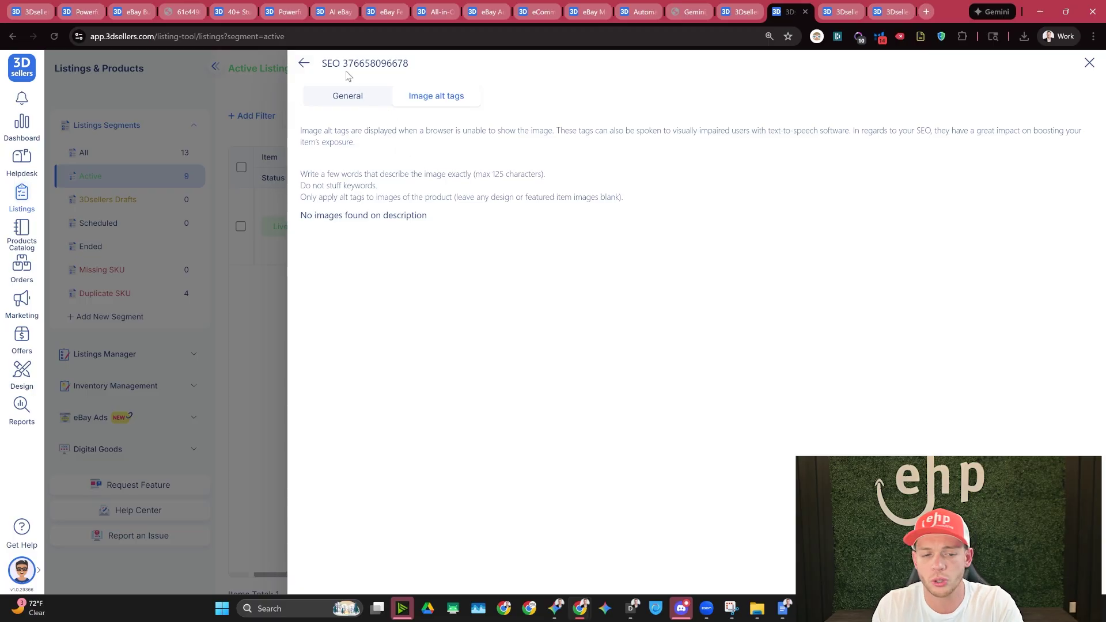
left_click(305, 63)
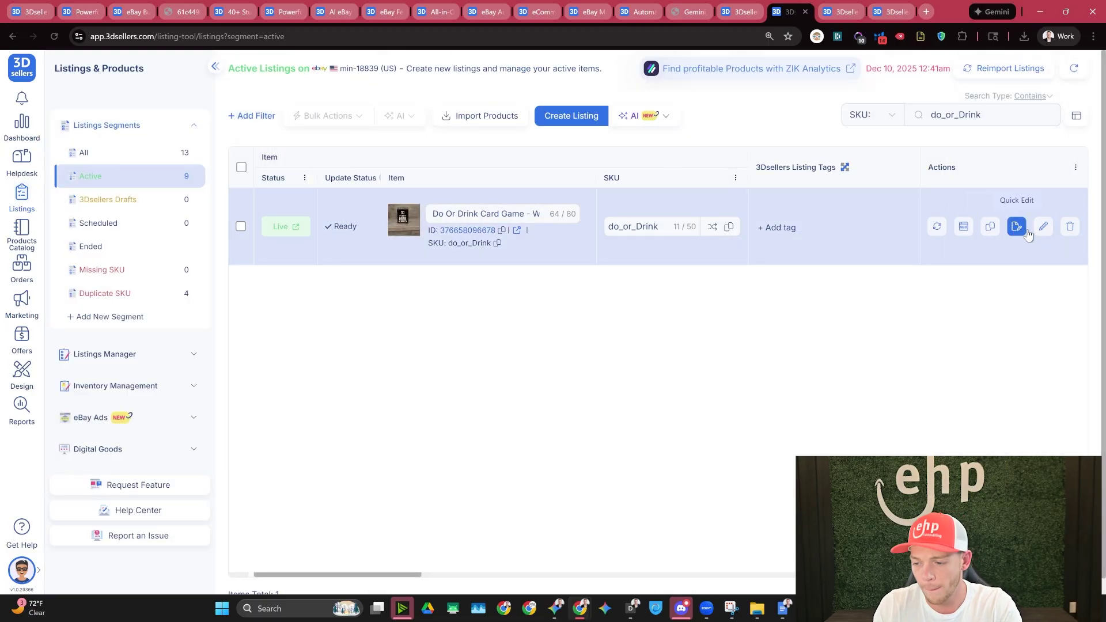
- Open the Do Or Drink listing in the full editor, review its title and category, and return to the active listings
left_click(1042, 229)
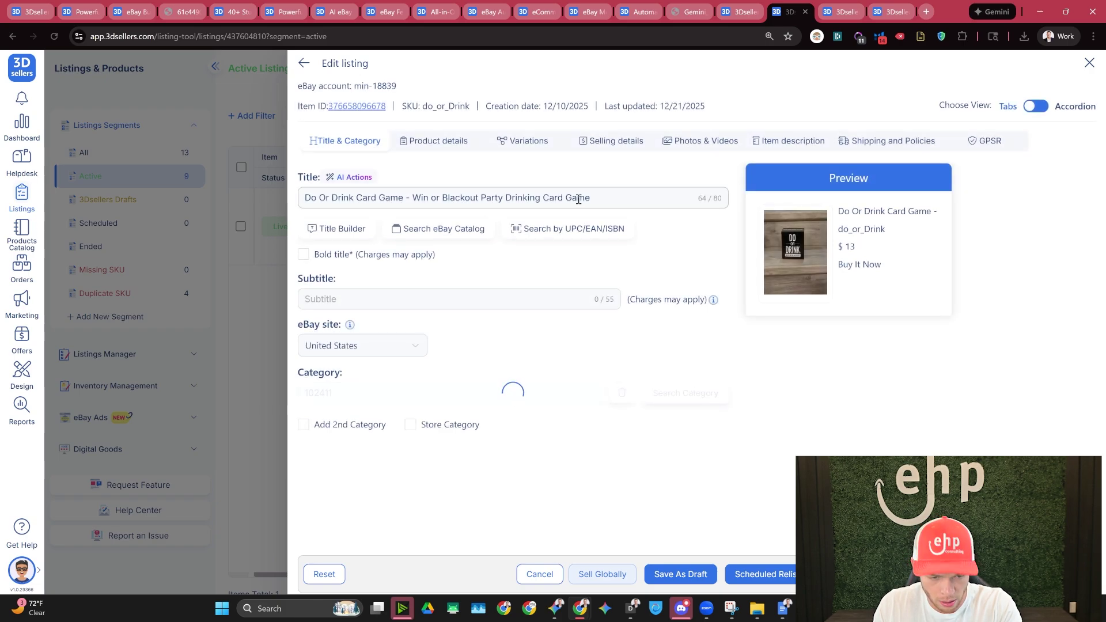
left_click(579, 198)
key("ctrl+a")
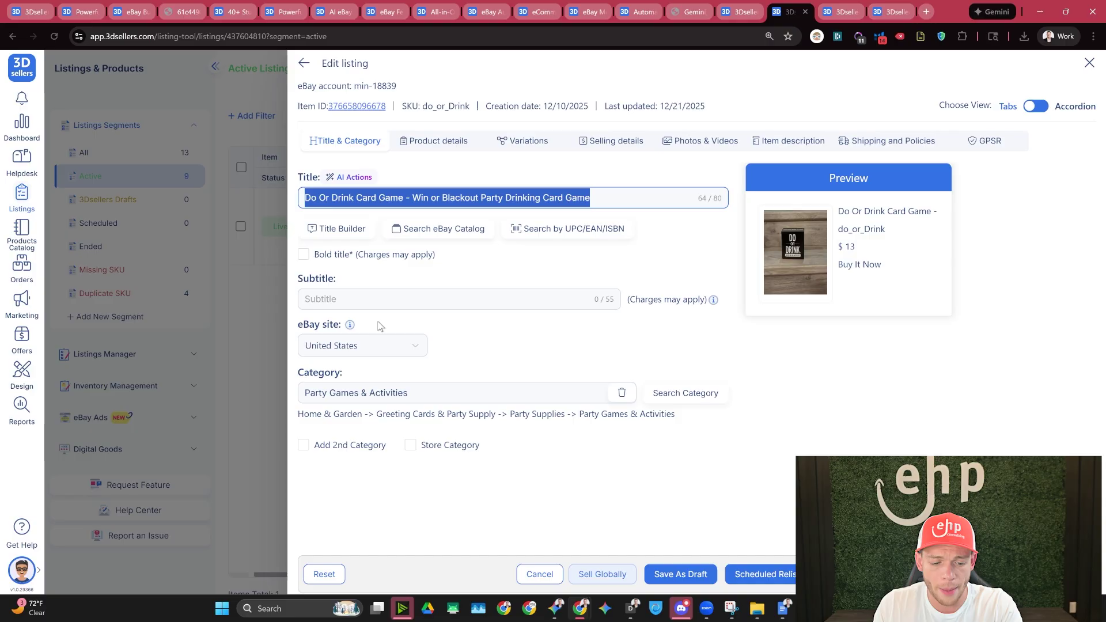
left_click(303, 63)
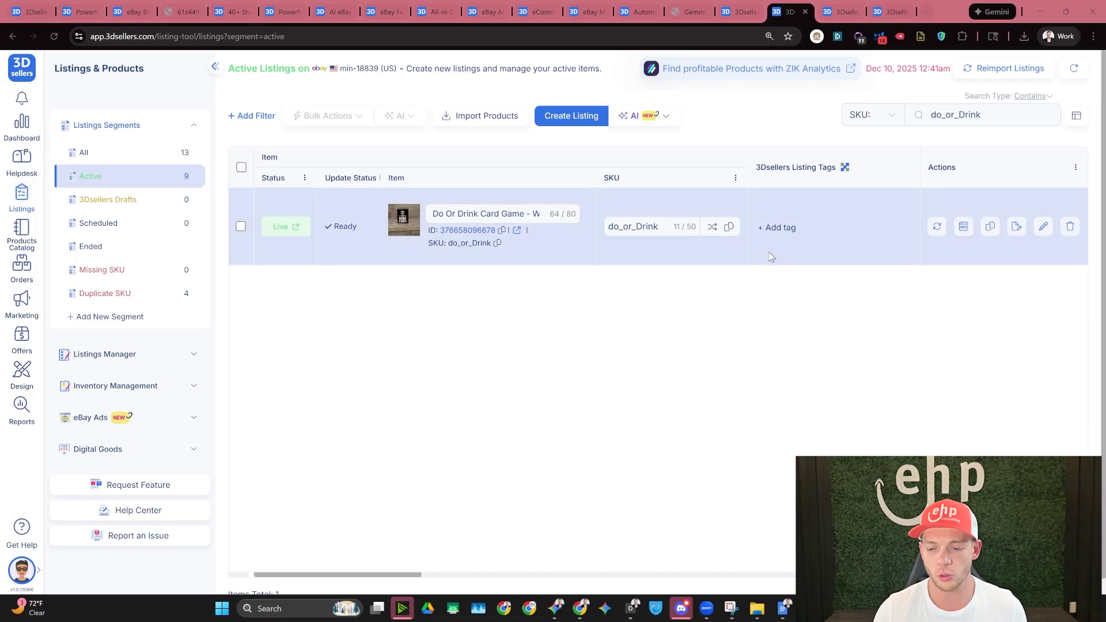
- Turn on inventory control for the Do Or Drink listing and set its warehouse quantity to 100
scroll(773, 254, "right", 6)
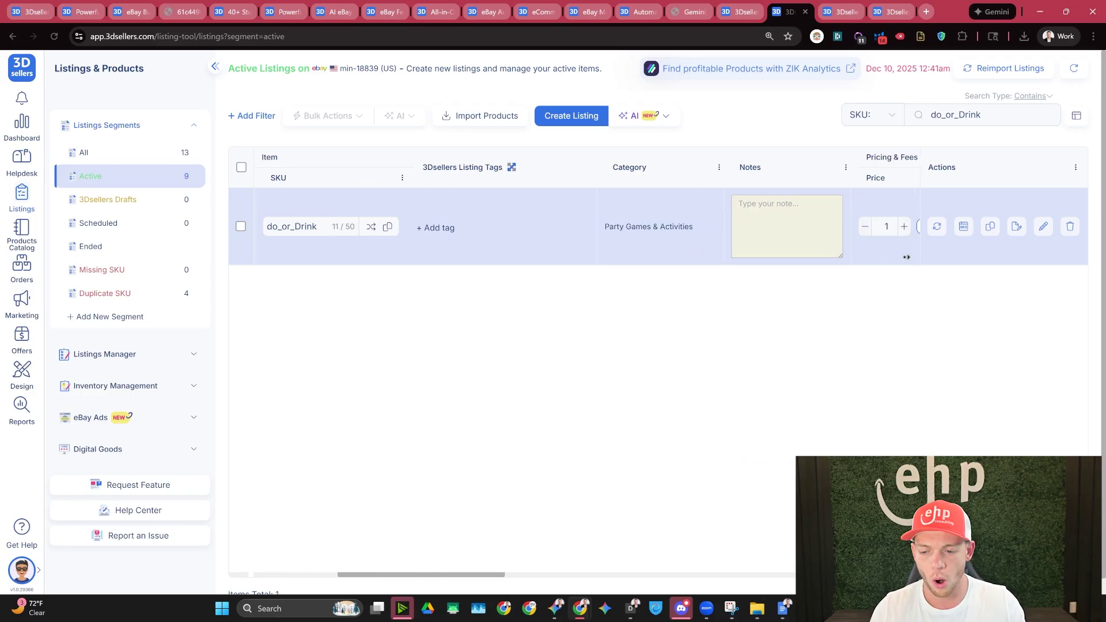
scroll(906, 258, "right", 6)
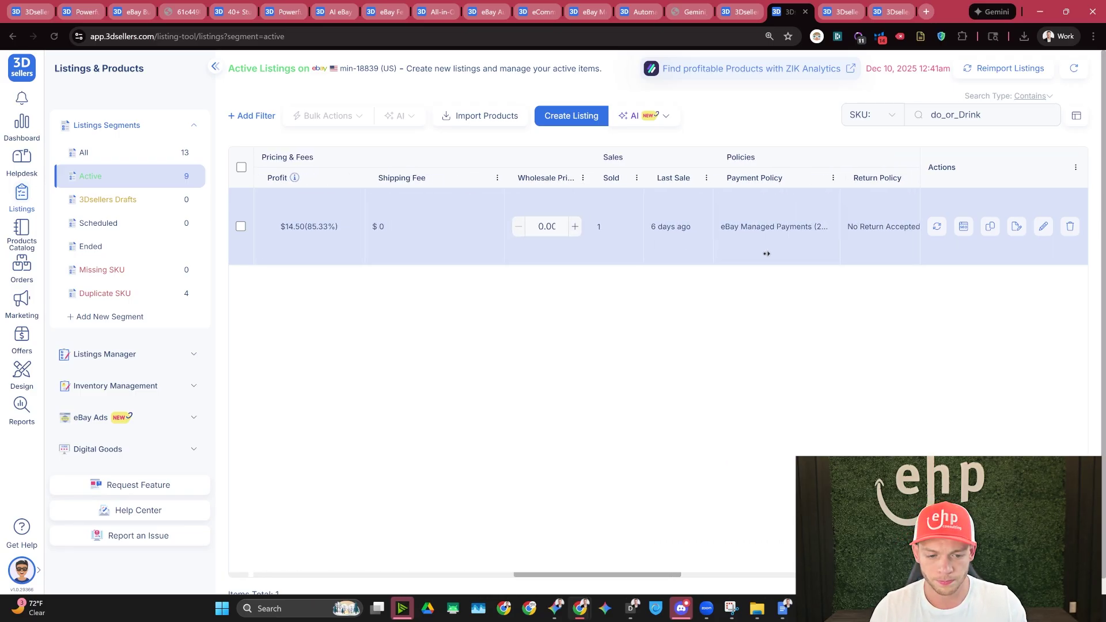
scroll(766, 254, "right", 6)
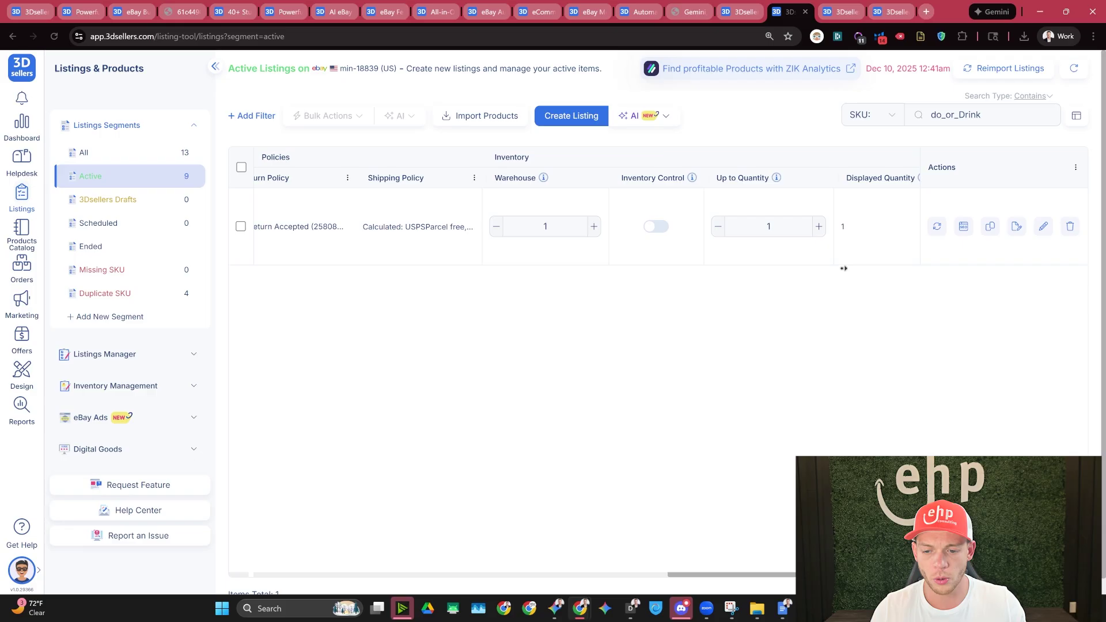
scroll(844, 268, "right", 1)
left_click(525, 223)
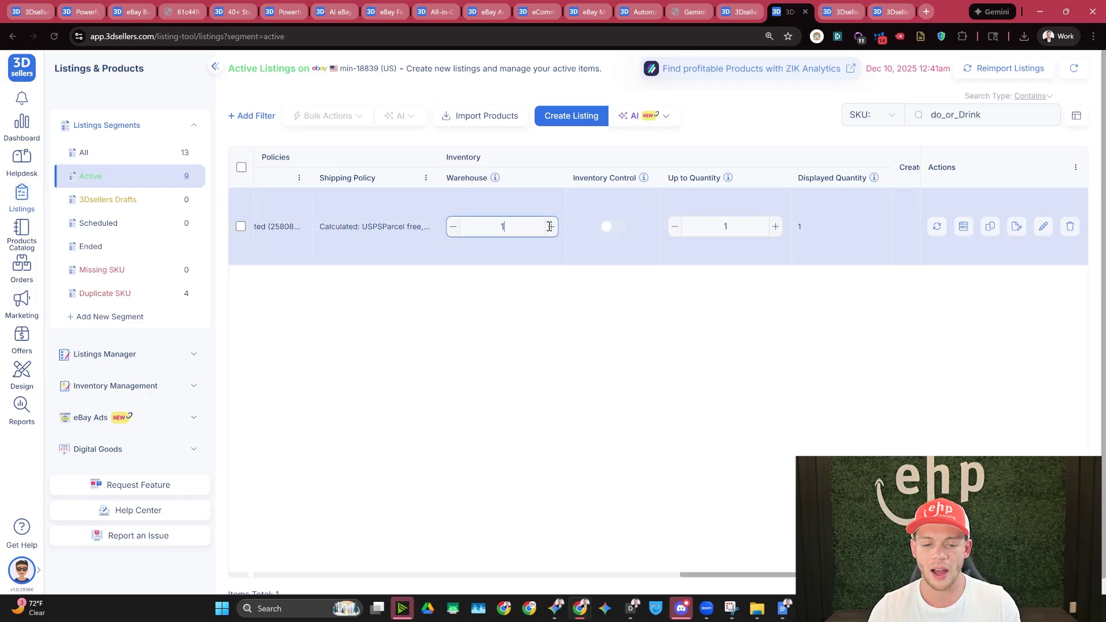
left_click(614, 227)
left_click(529, 224)
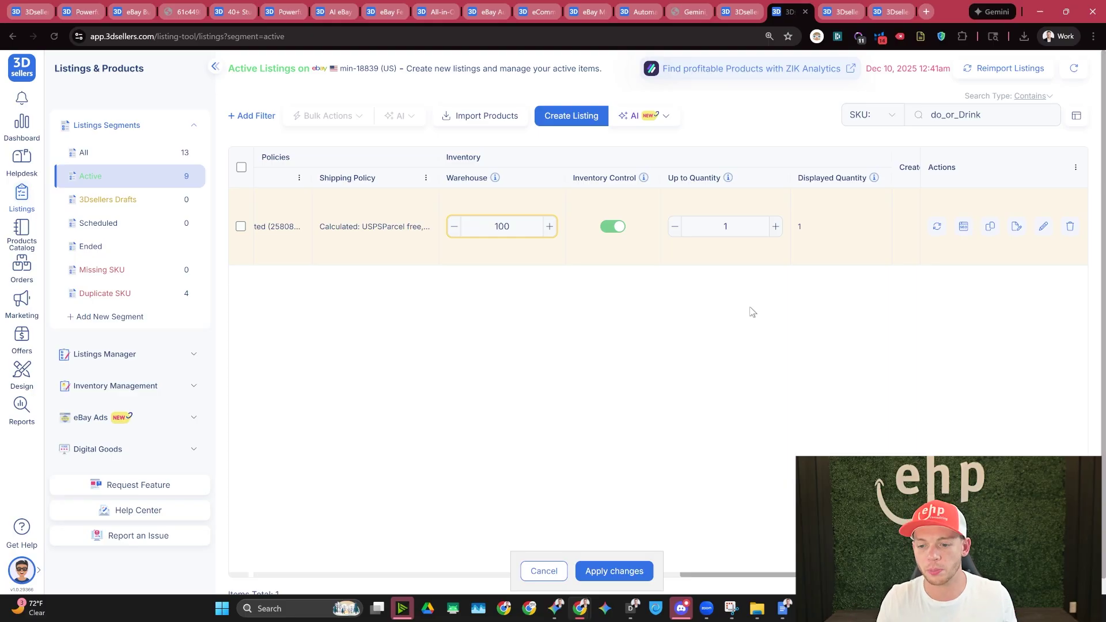
double_click(794, 238)
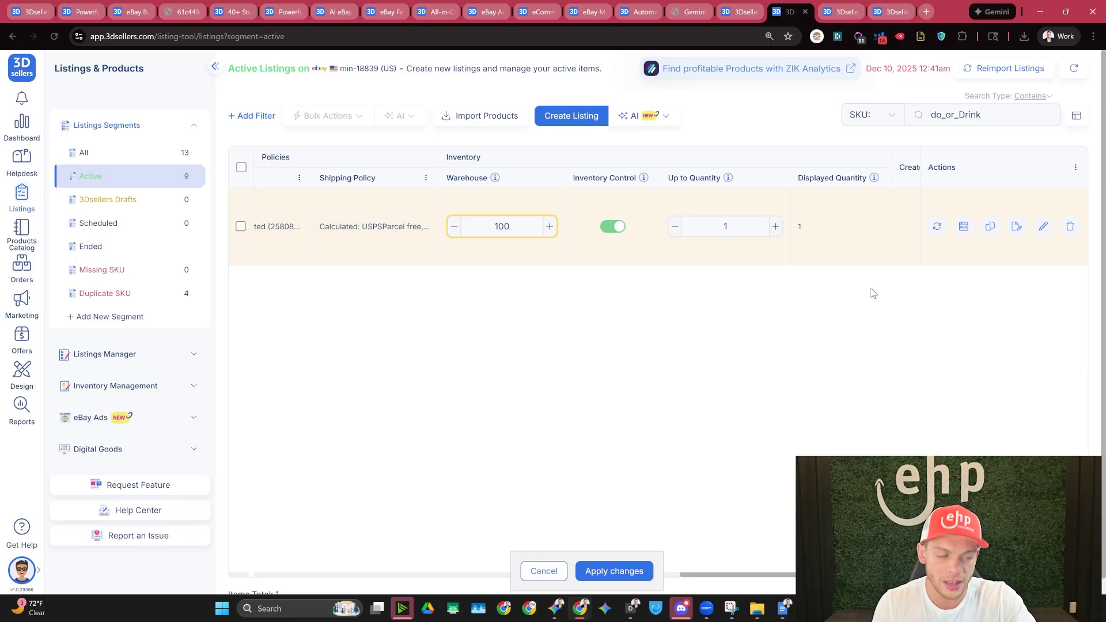
- Browse the listing design templates and inspect the {title} placeholder in the Christmas Holiday template
key("ctrl+Tab")
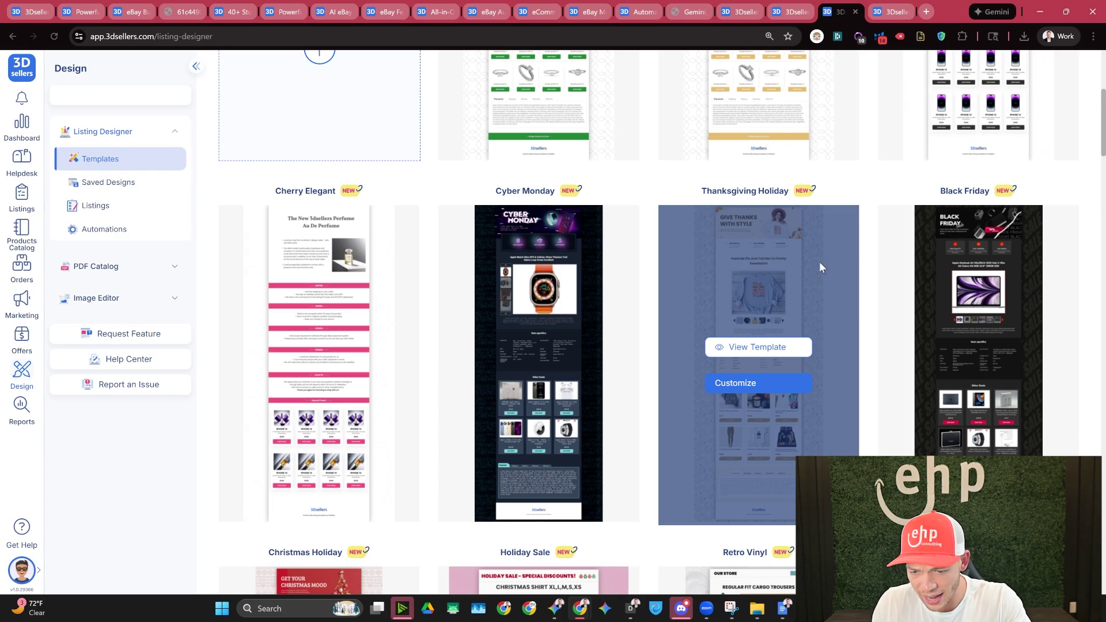
scroll(900, 277, "down", 3)
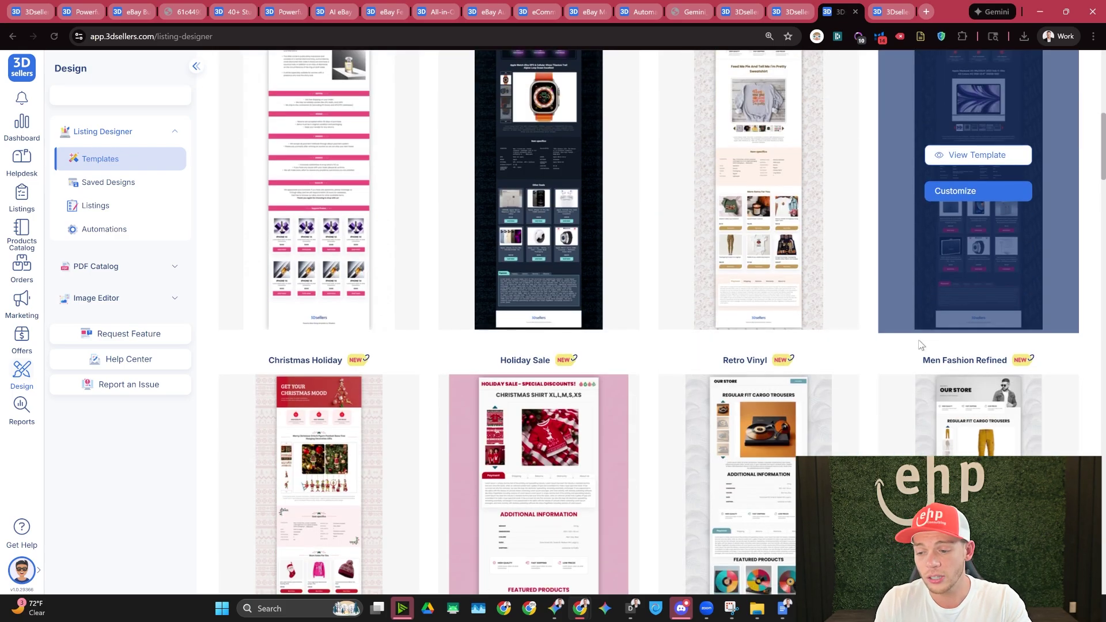
left_click(895, 12)
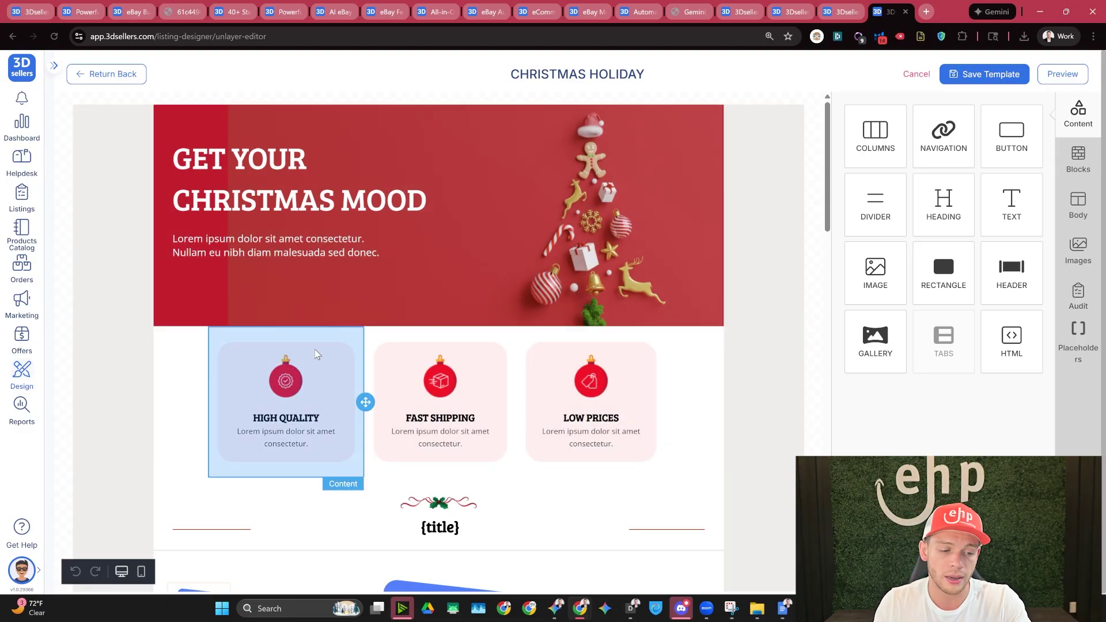
scroll(439, 408, "down", 3)
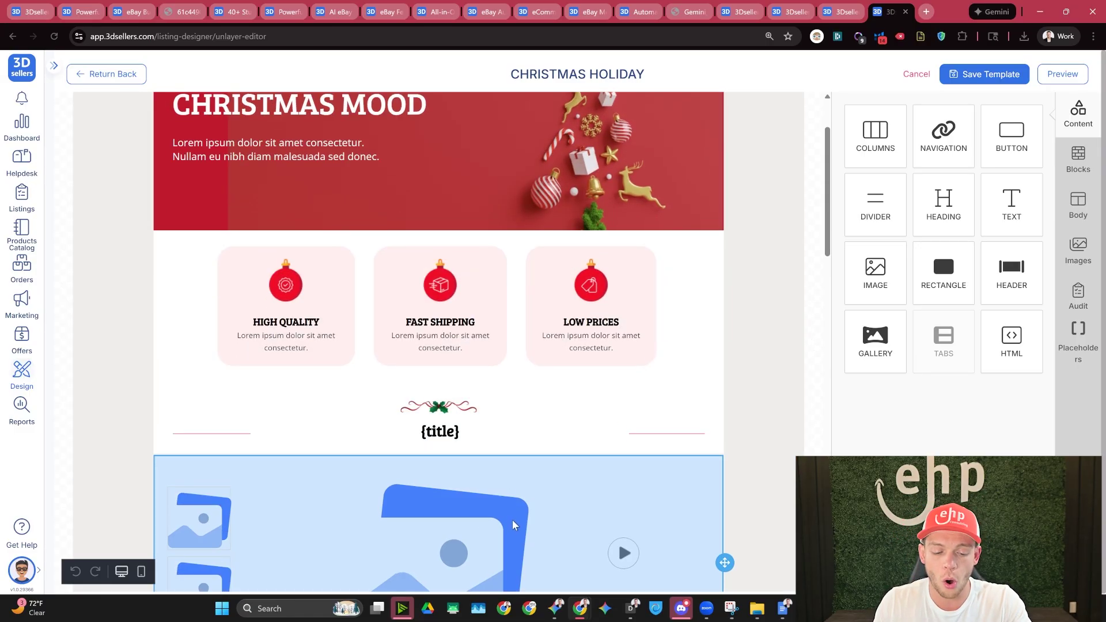
left_click(463, 348)
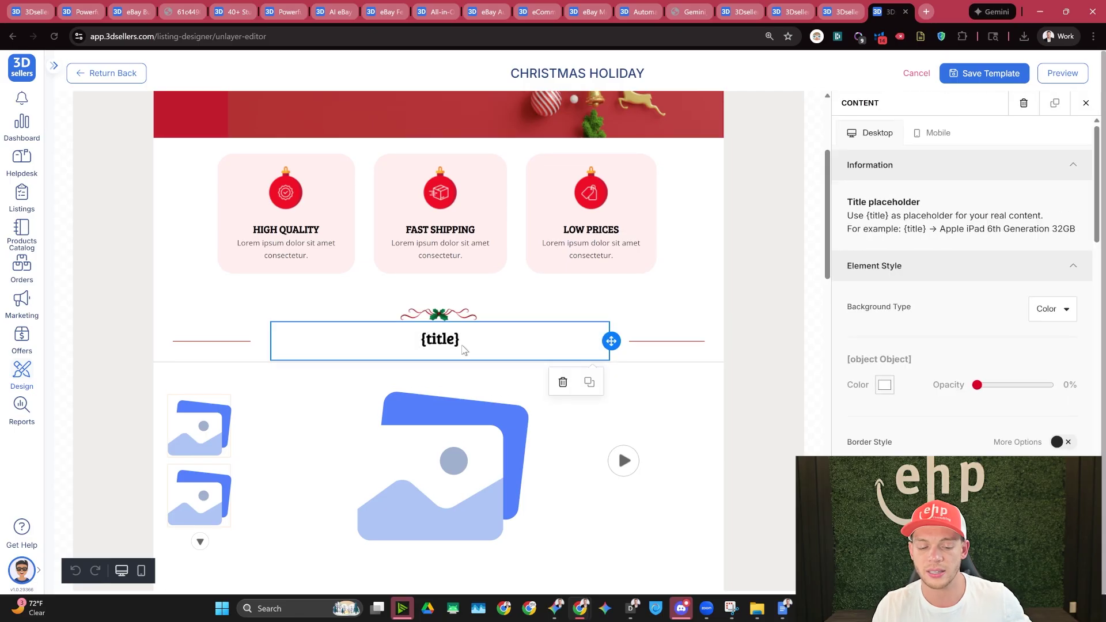